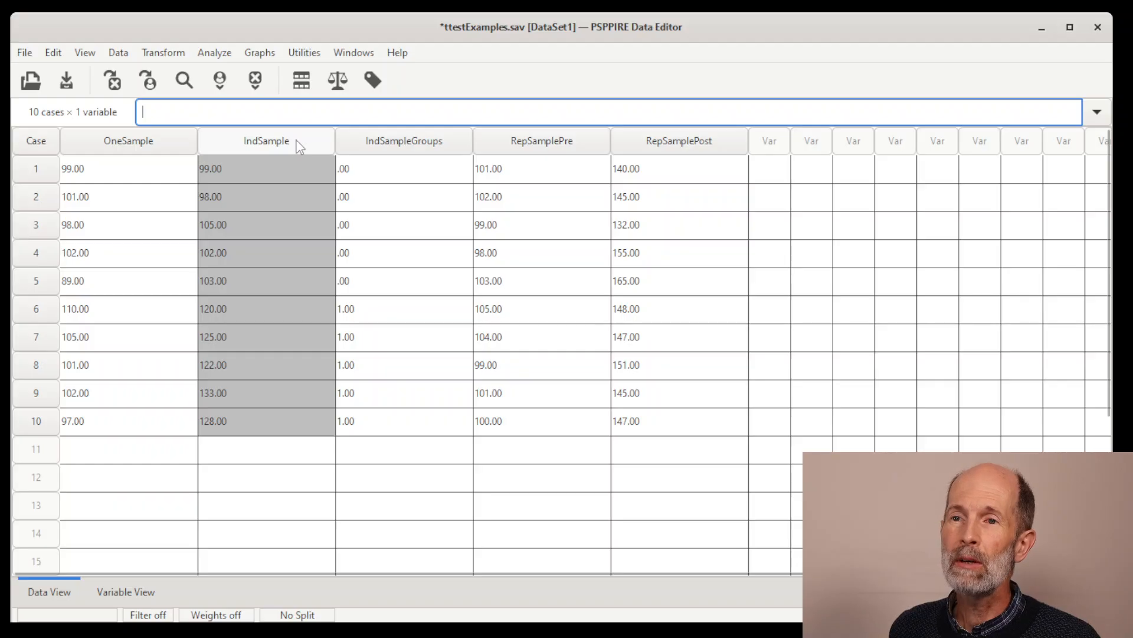
Examine the IndSample scores alongside the IndSampleGroups grouping variable in the data sheet.
left_click(388, 142)
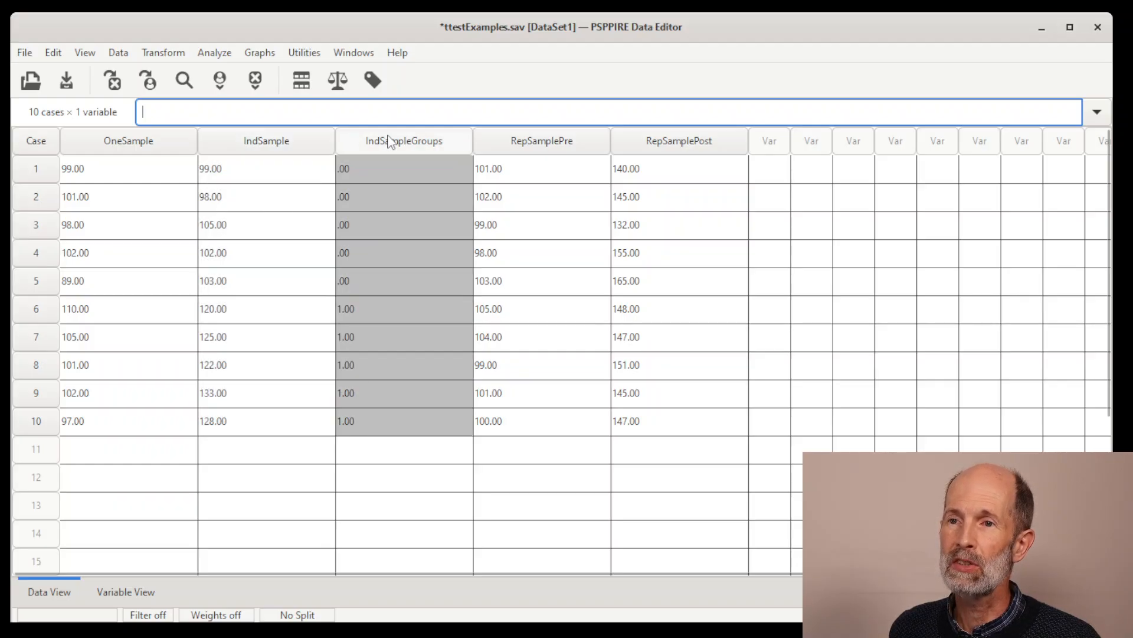
left_click(275, 148)
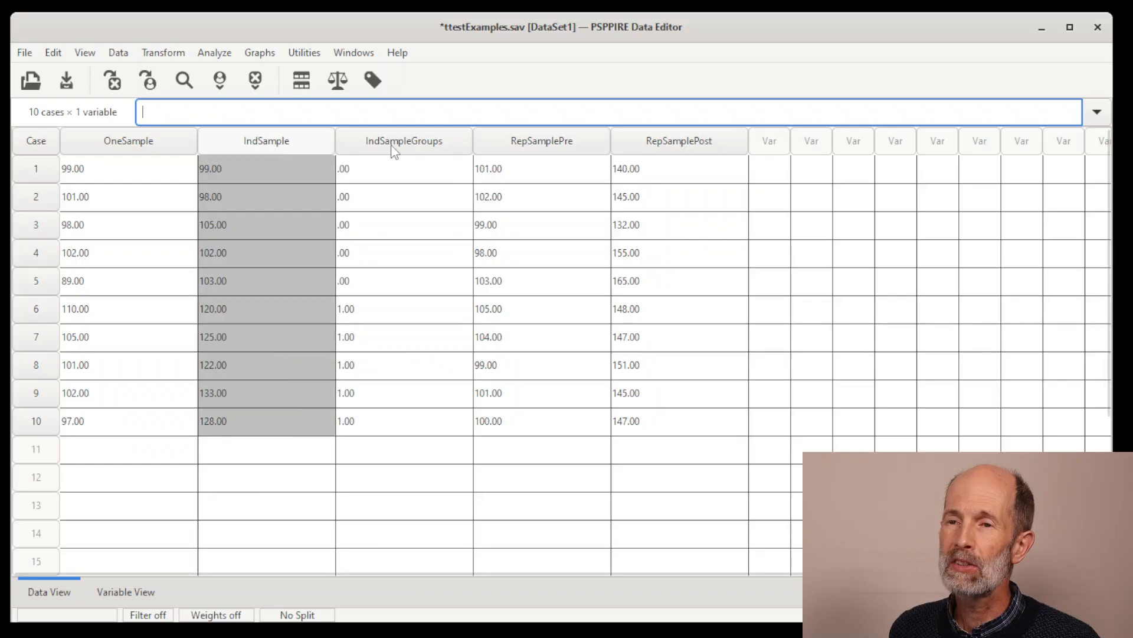
left_click(412, 140)
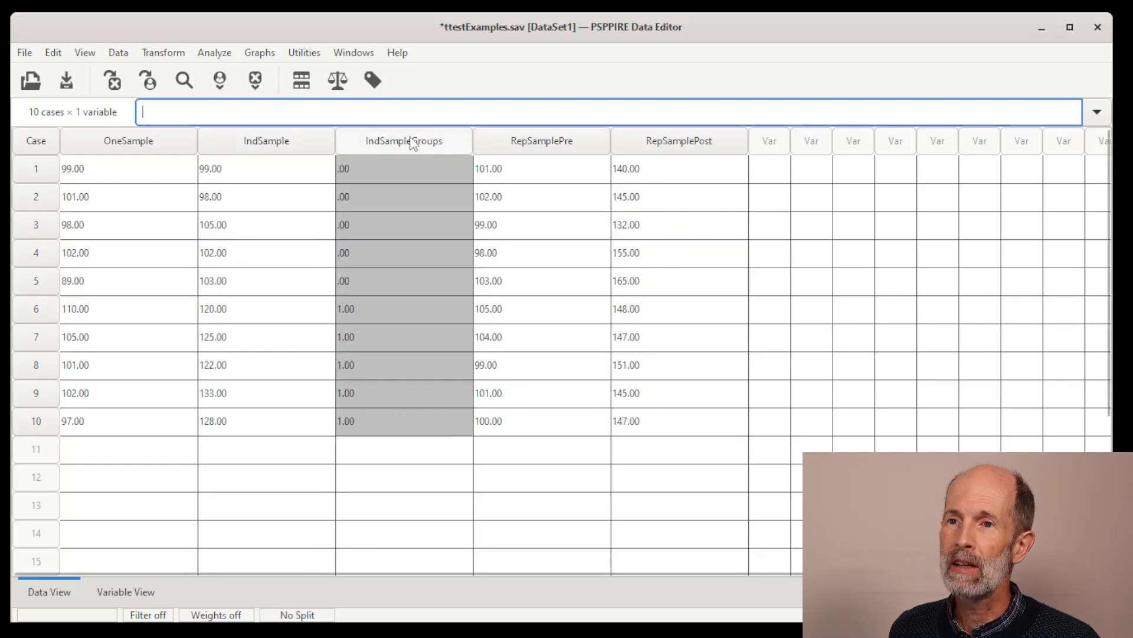
left_click(298, 142)
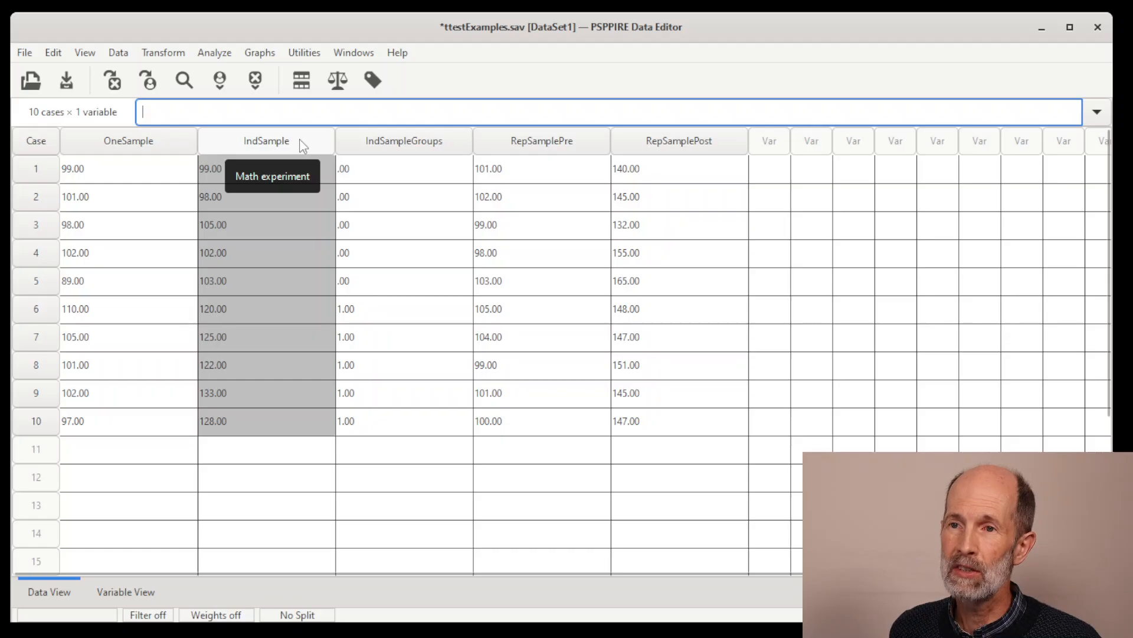
left_click(405, 145)
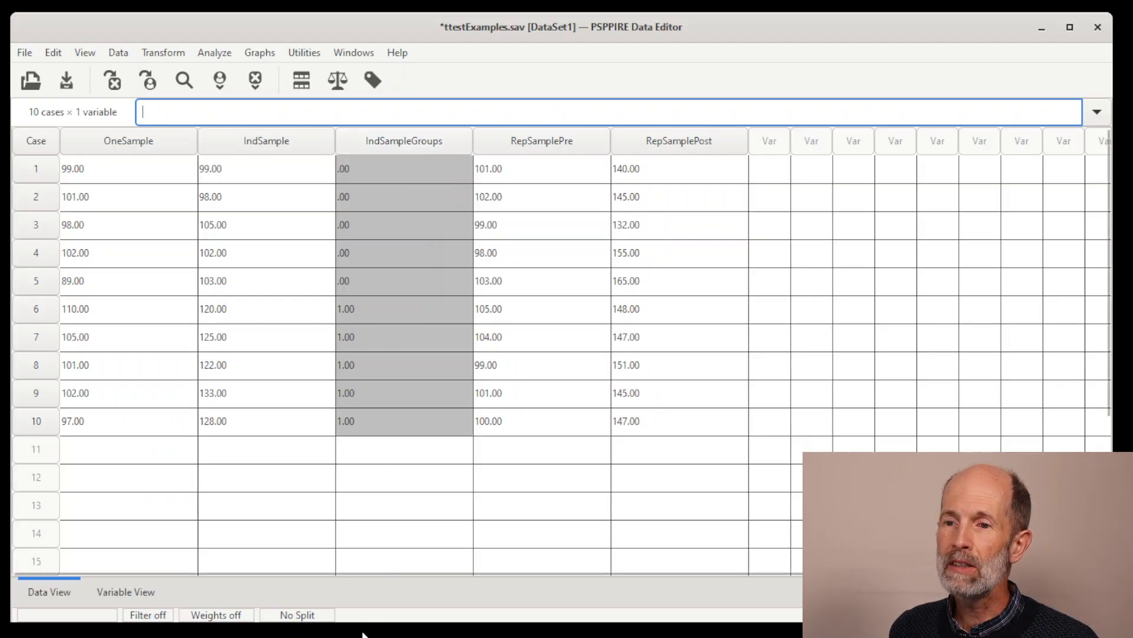
Bring up the T-Test output, switch to the browser's Cohen's d calculator and place its window beside the output.
left_click_drag(363, 635, 360, 59)
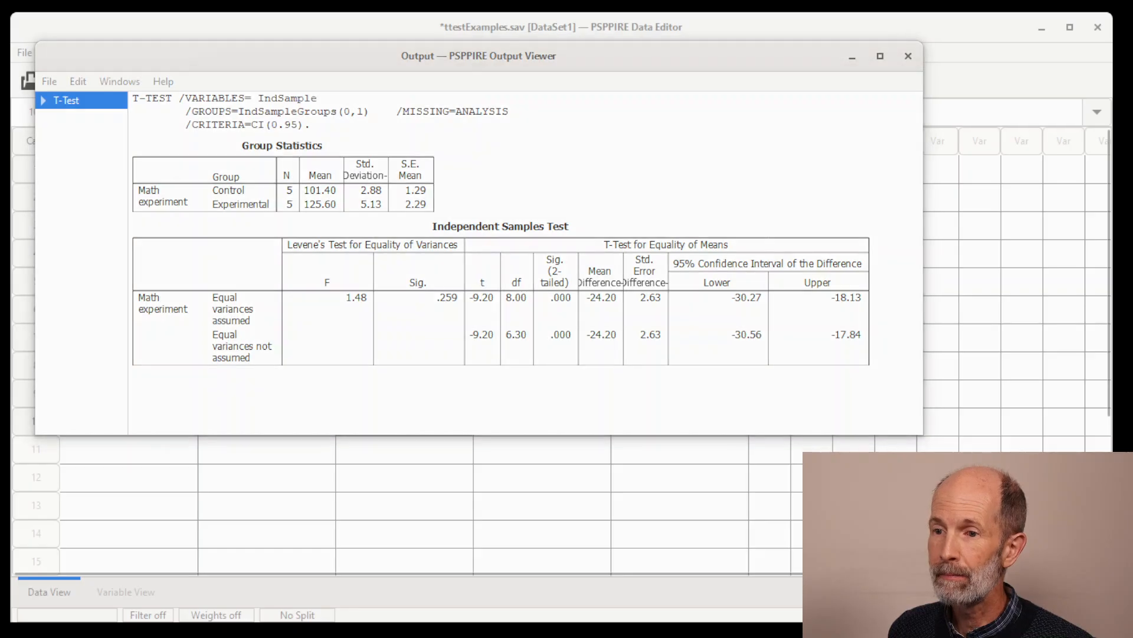
key("alt+Tab")
left_click_drag(600, 109, 871, 76)
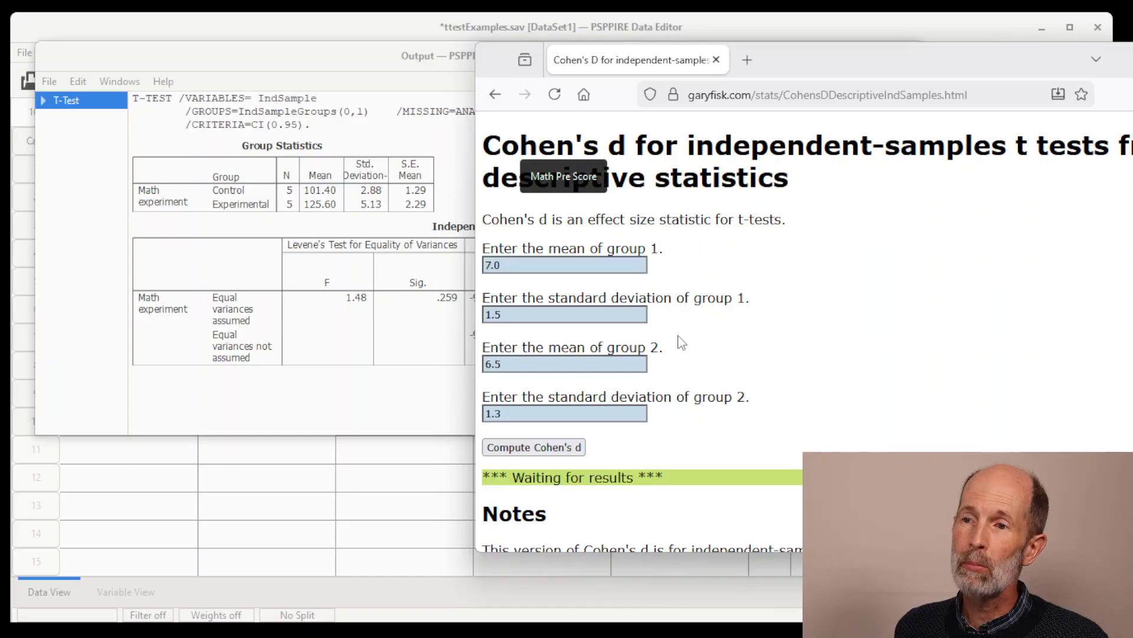
Highlight the Group Statistics table in the PSPPIRE Output Viewer and return to the browser's Cohen's d calculator.
left_click(344, 412)
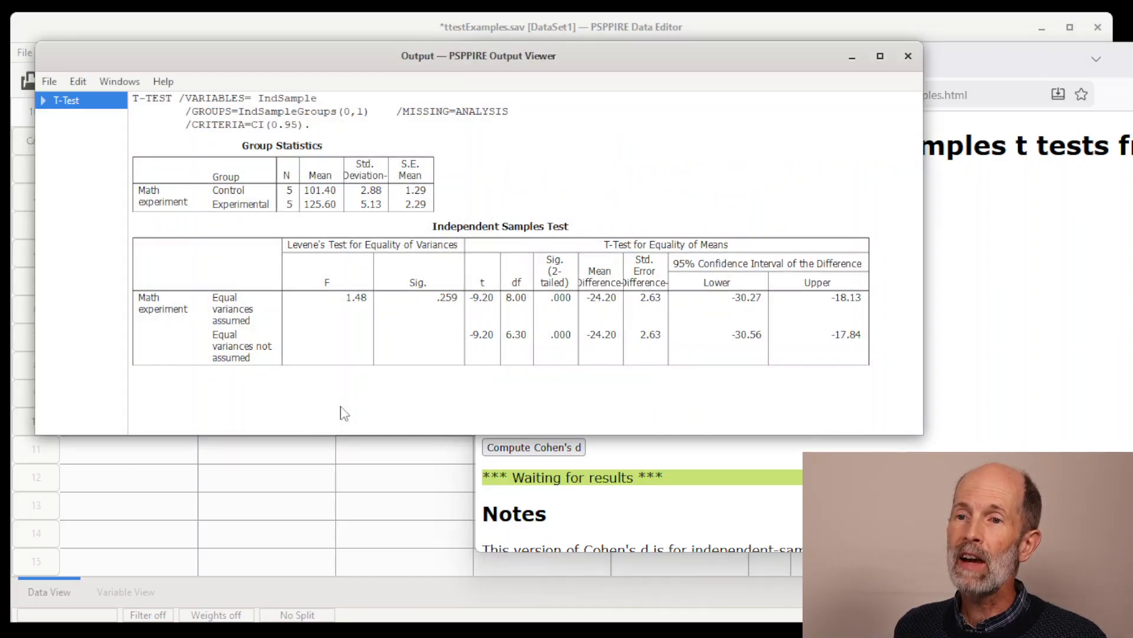
left_click(294, 201)
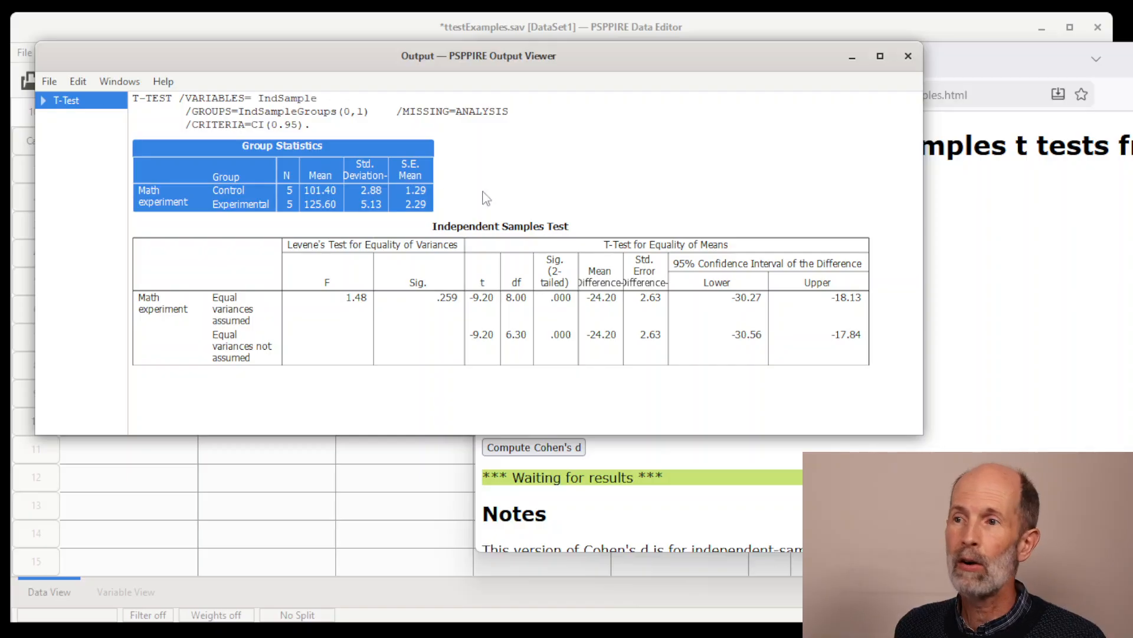
left_click(983, 240)
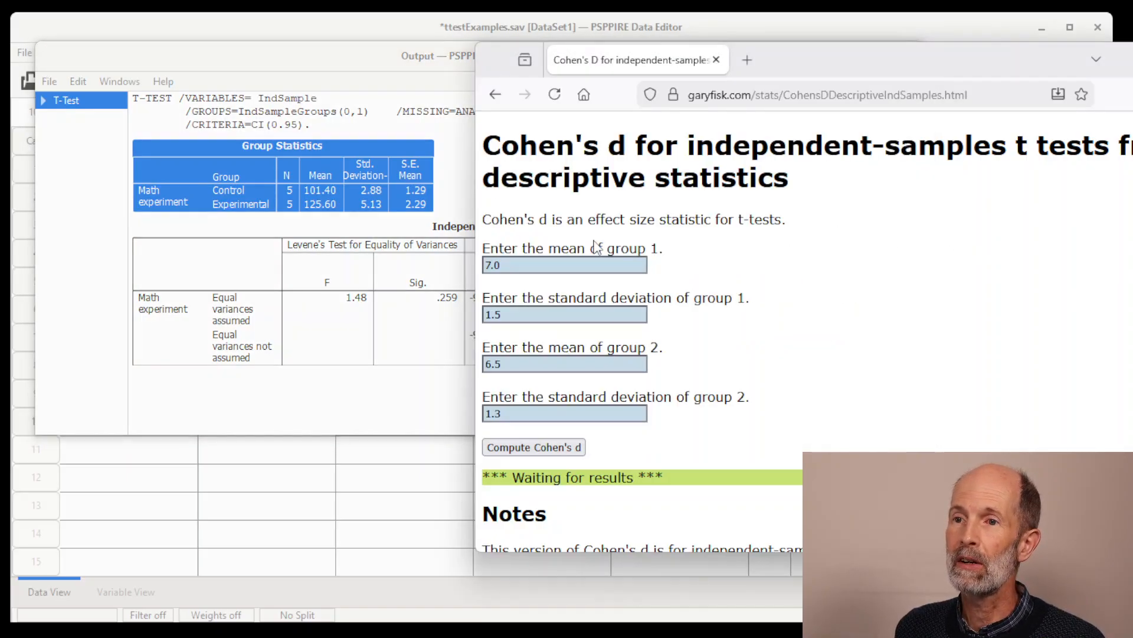
Set the mean of group 1 to 101.4, matching the Control group in the output.
left_click(531, 265)
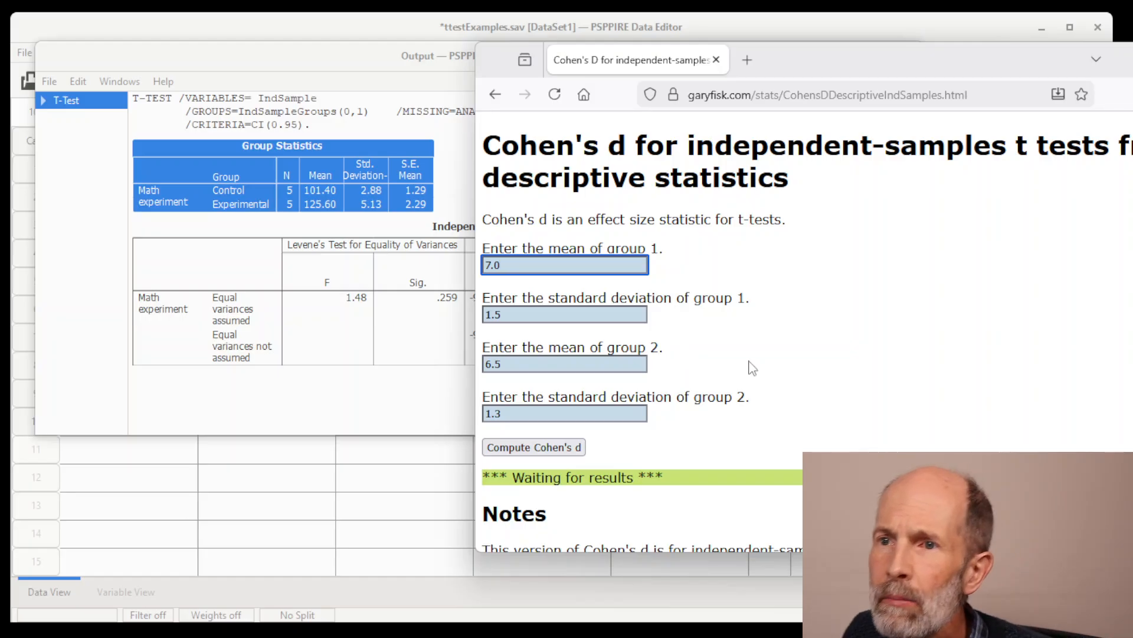
key("BackSpace")
key("BackSpace")
key("BackSpace")
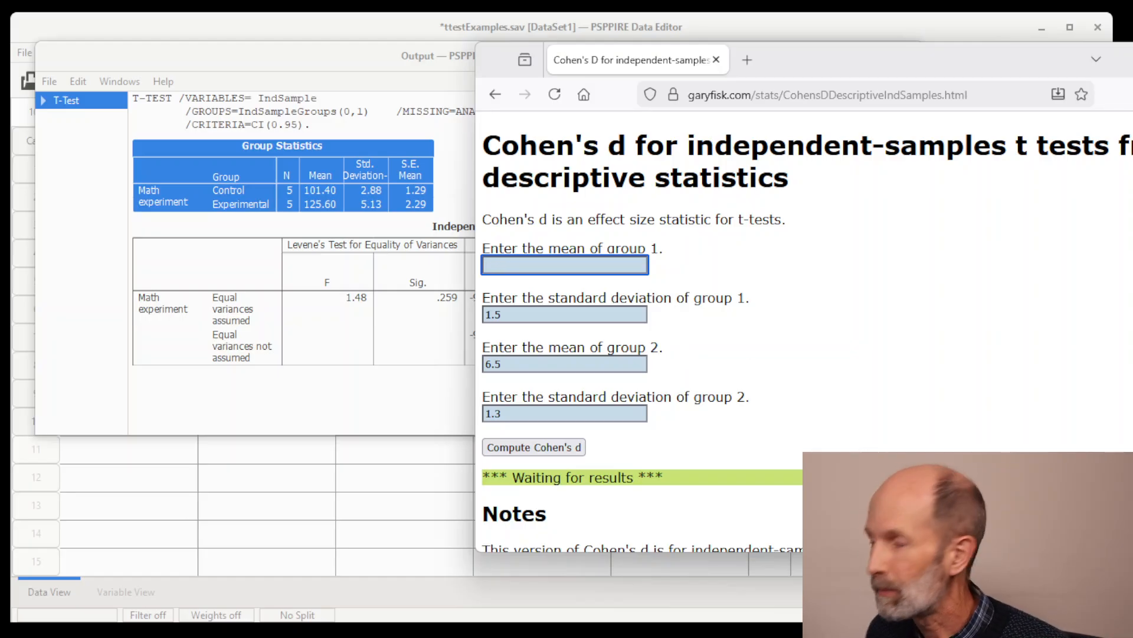
type("101.4")
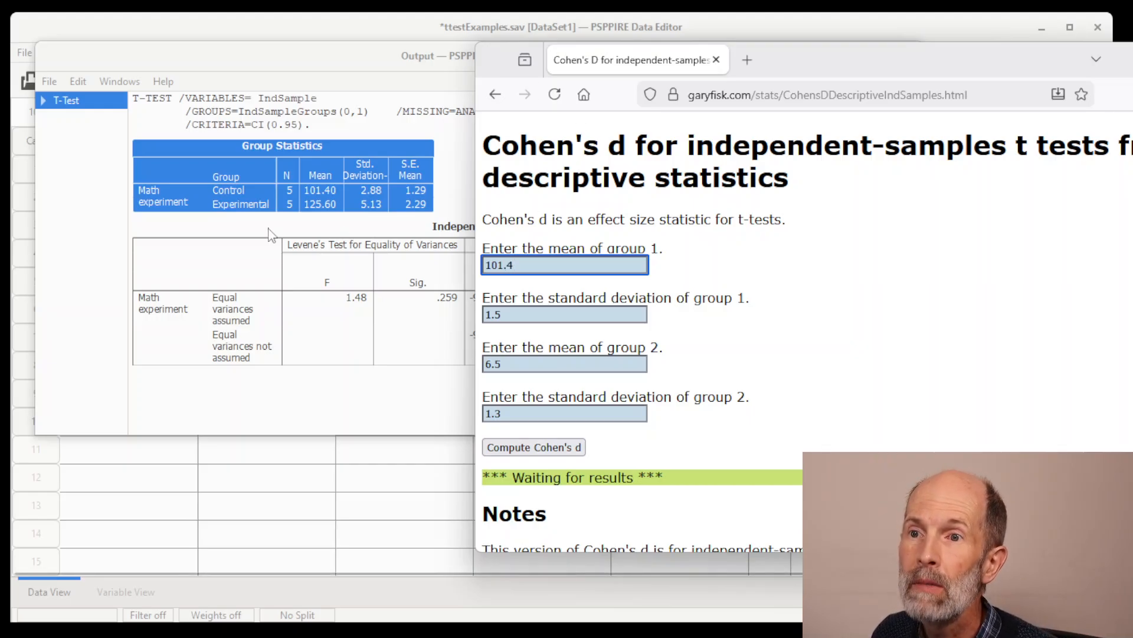
Set the mean of group 2 to 125.6, matching the Experimental group in the output.
left_click(564, 364)
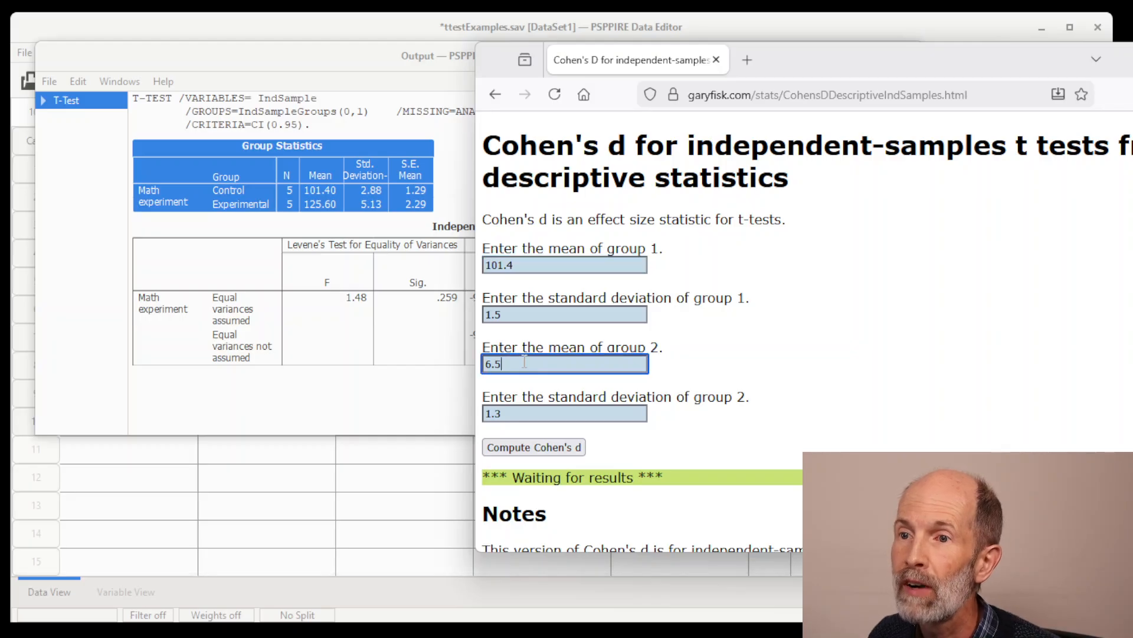
key("BackSpace")
key("BackSpace")
key("BackSpace")
type("1")
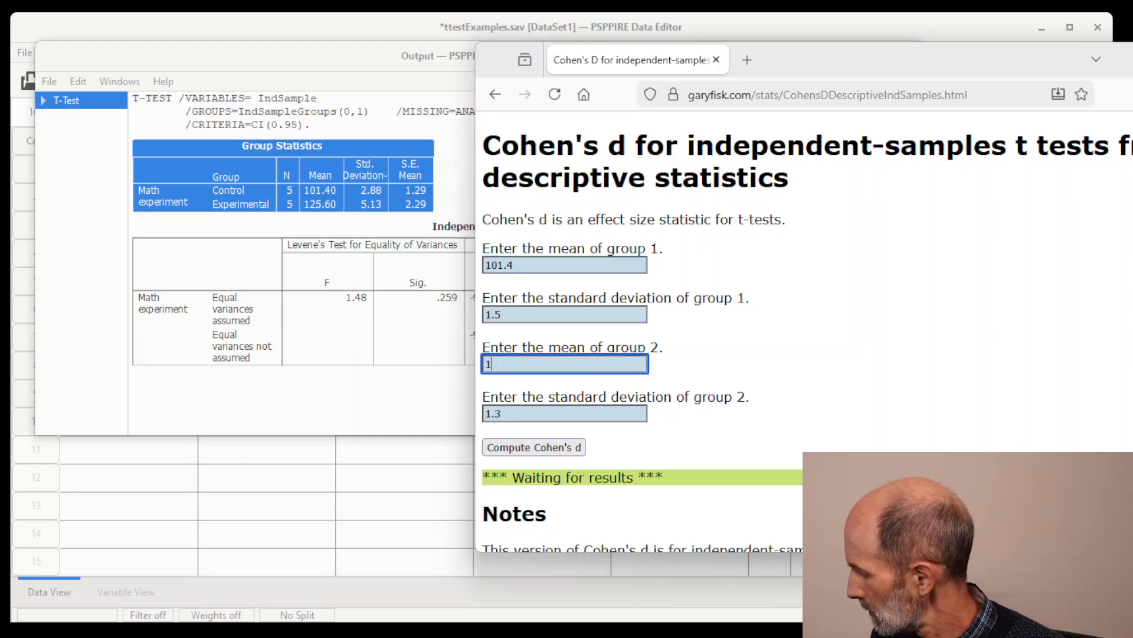
type("25.6")
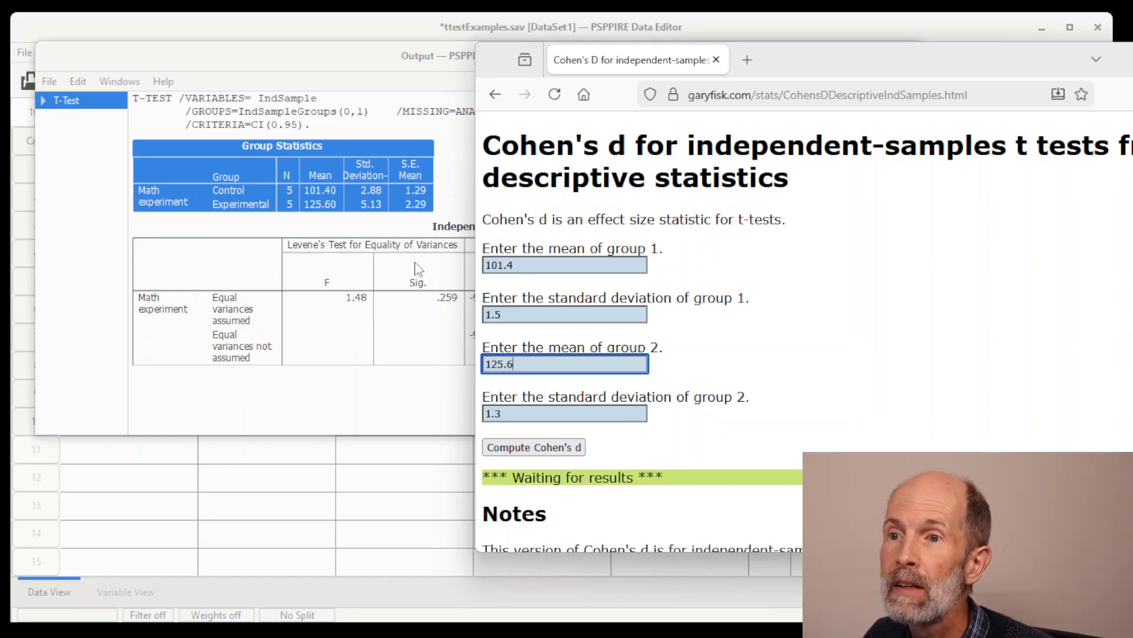
Set the standard deviation of group 1 to 2.88, matching the Control group.
left_click(543, 313)
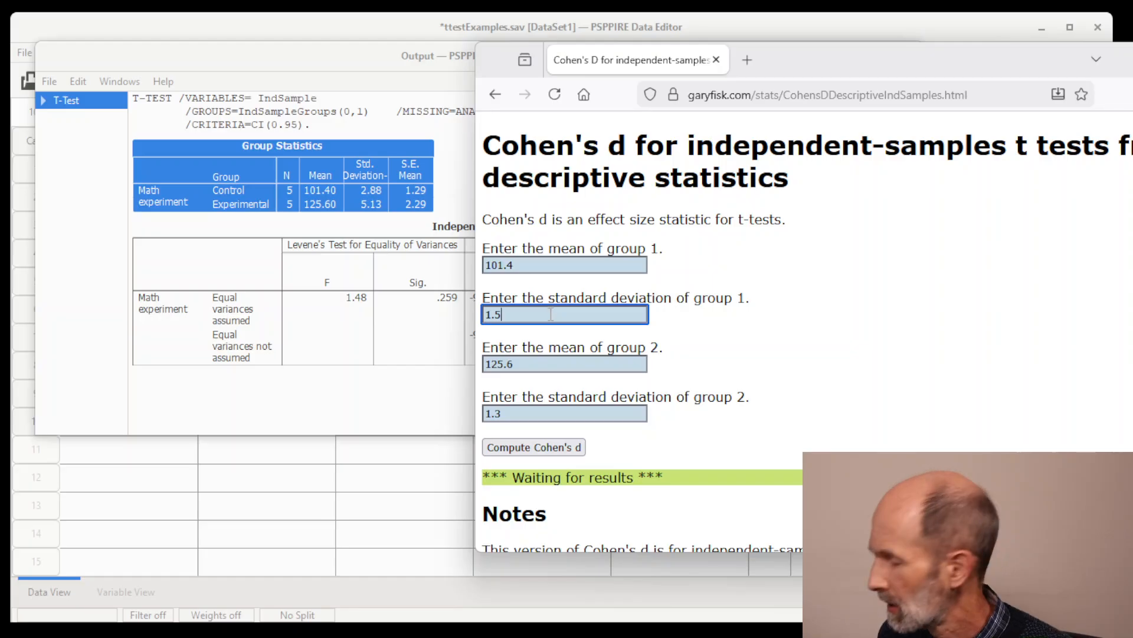
key("BackSpace")
key("BackSpace")
key("BackSpace")
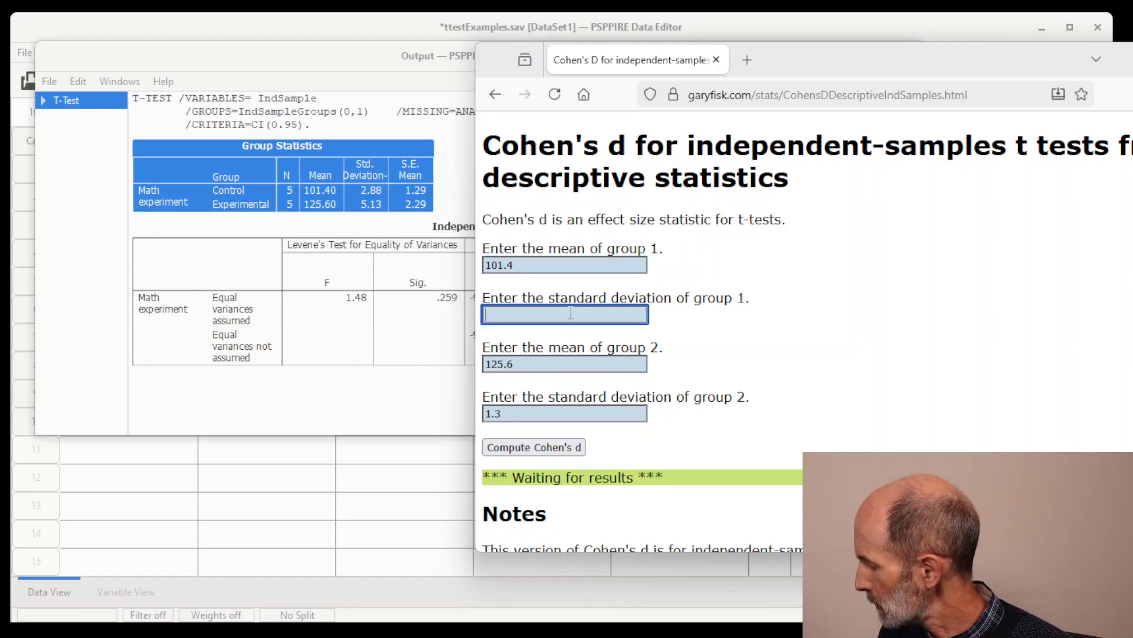
type("2.88")
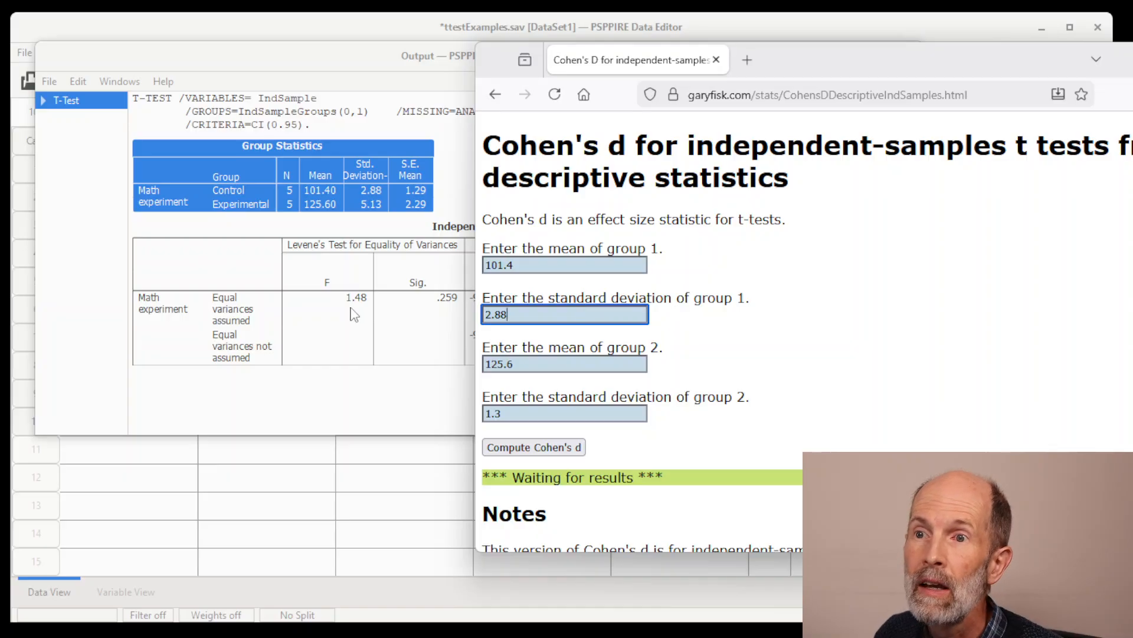
Set the standard deviation of group 2 to 5.13, matching the Experimental group.
left_click(522, 412)
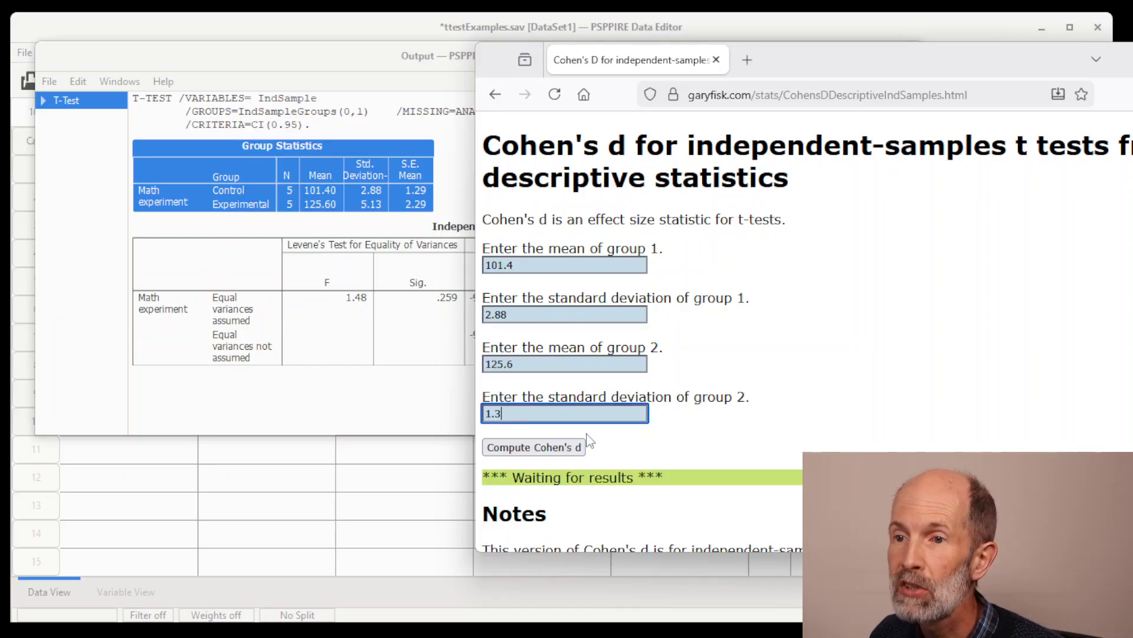
key("BackSpace")
key("BackSpace")
key("BackSpace")
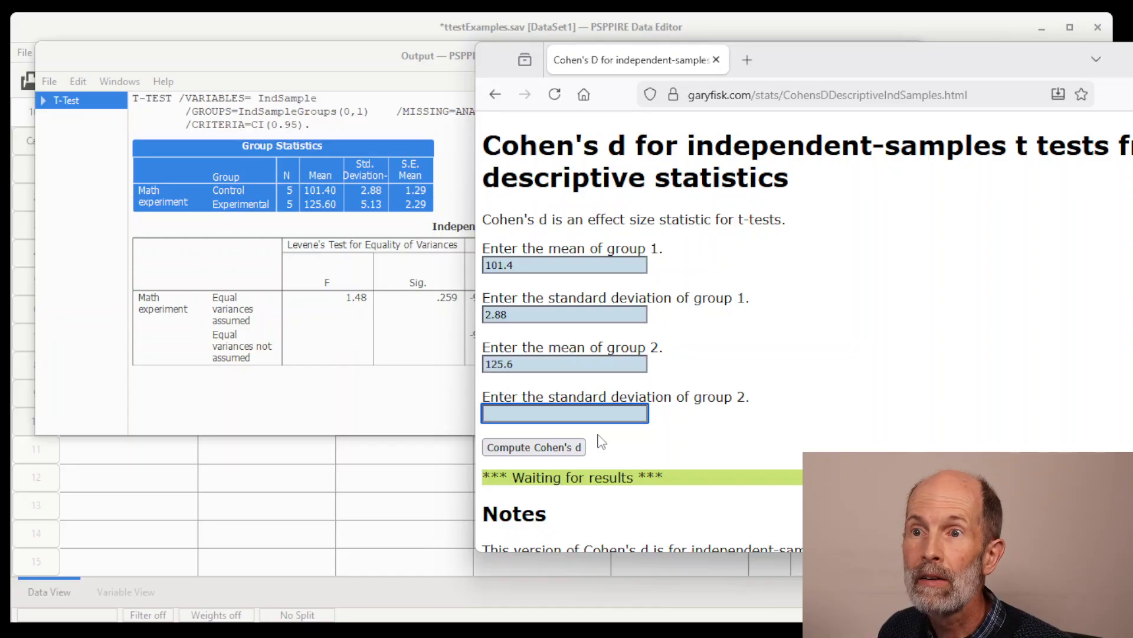
type("5.")
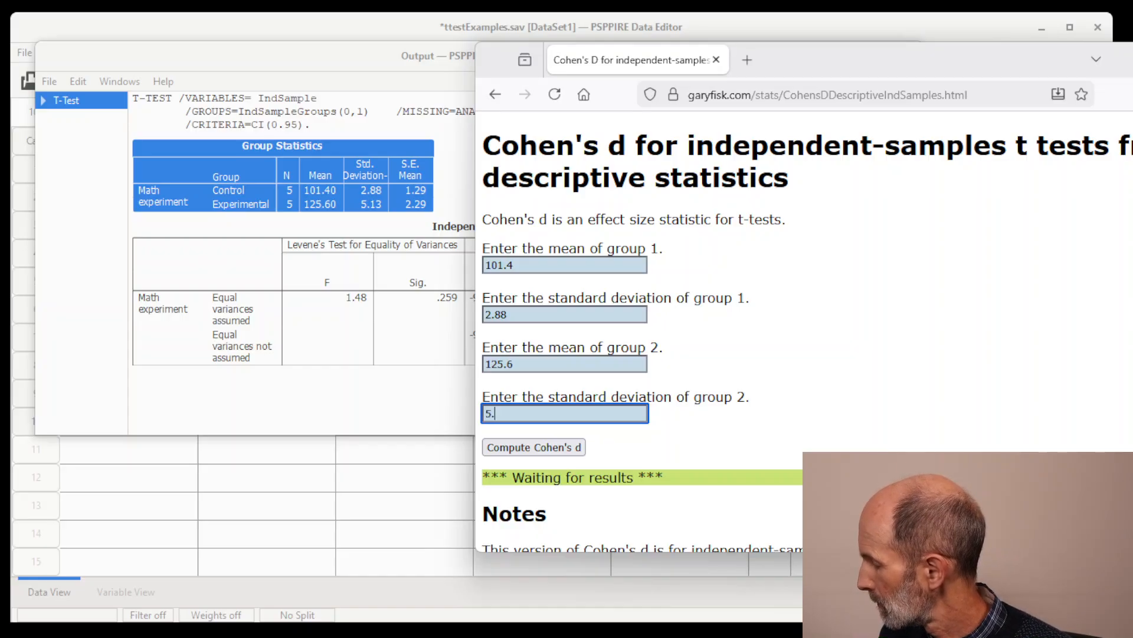
type("13")
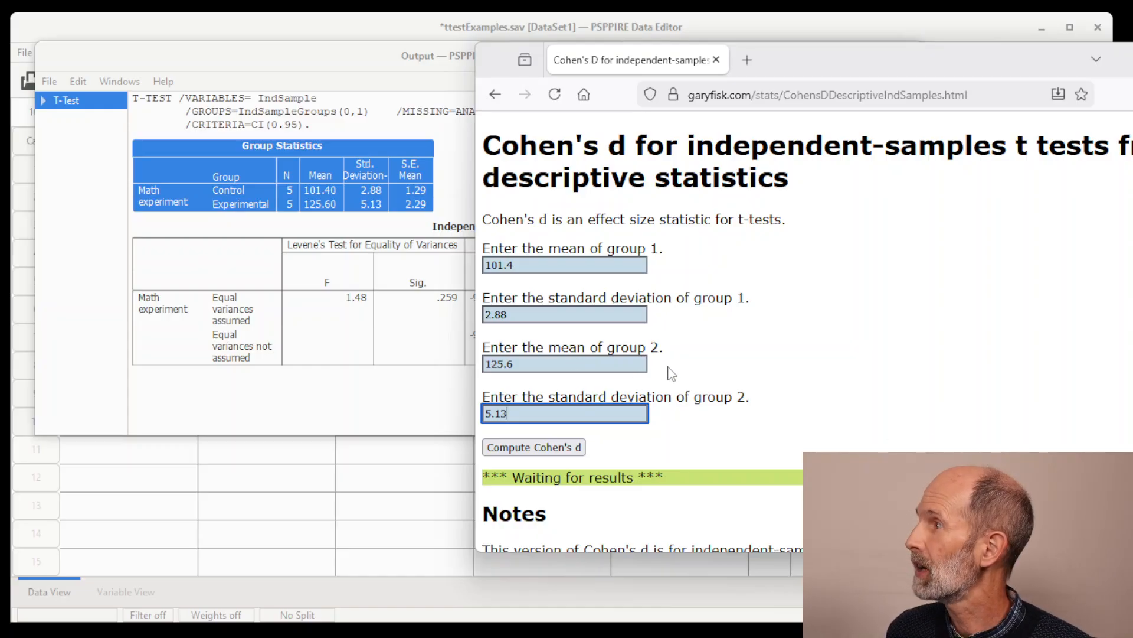
Compute Cohen's d from the entered statistics and check the suggested effect size interpretation in the page notes.
left_click(556, 446)
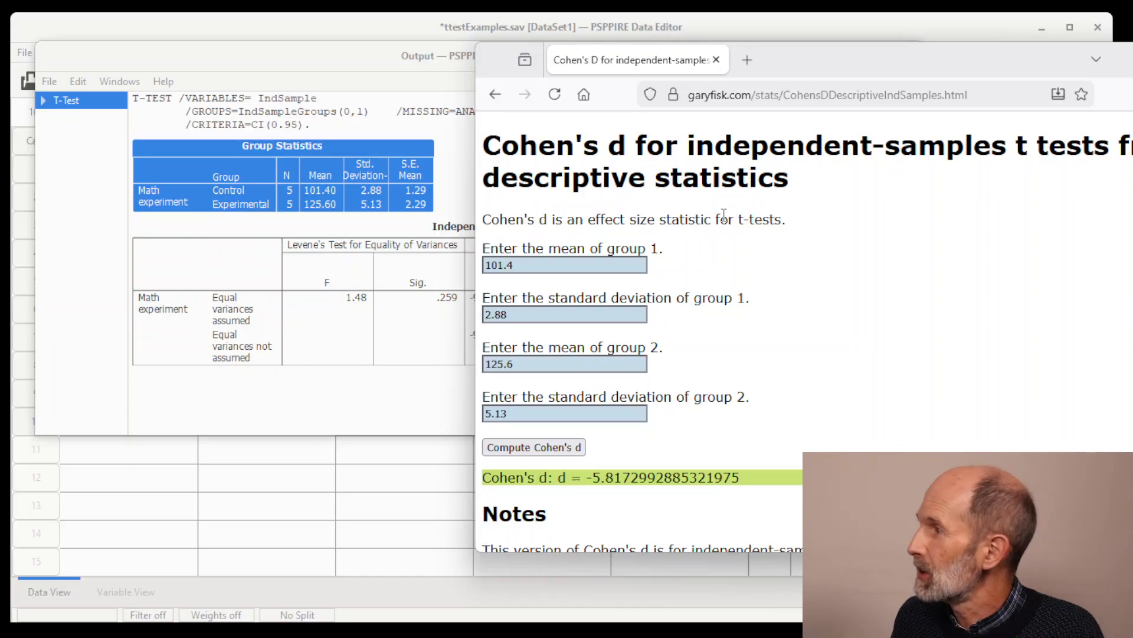
scroll(915, 254, "down", 5)
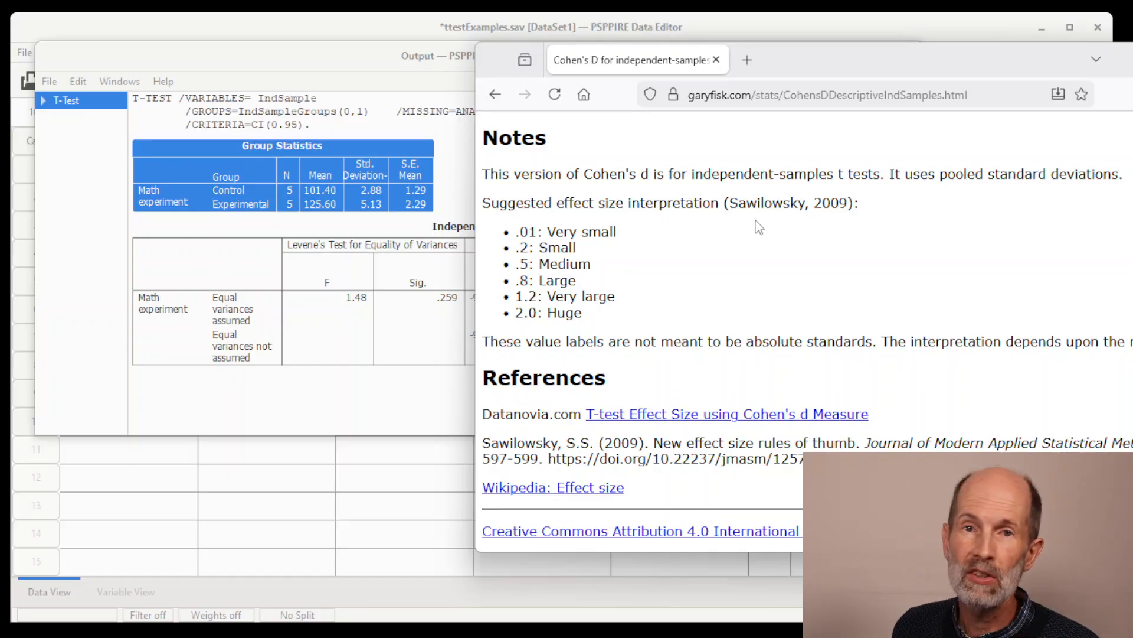
scroll(758, 228, "up", 5)
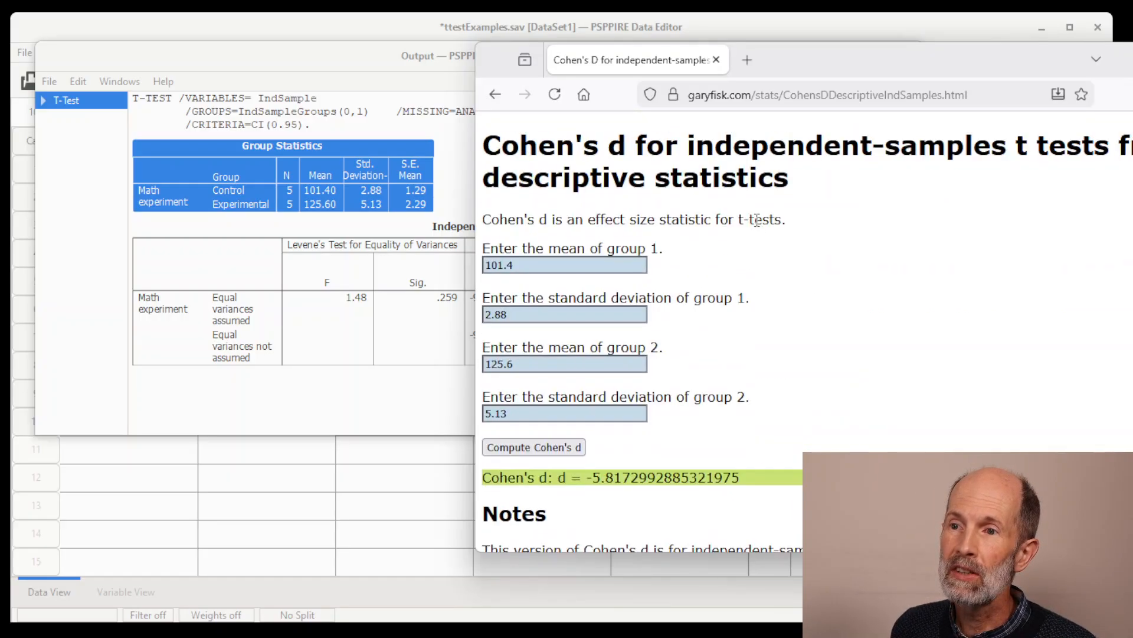